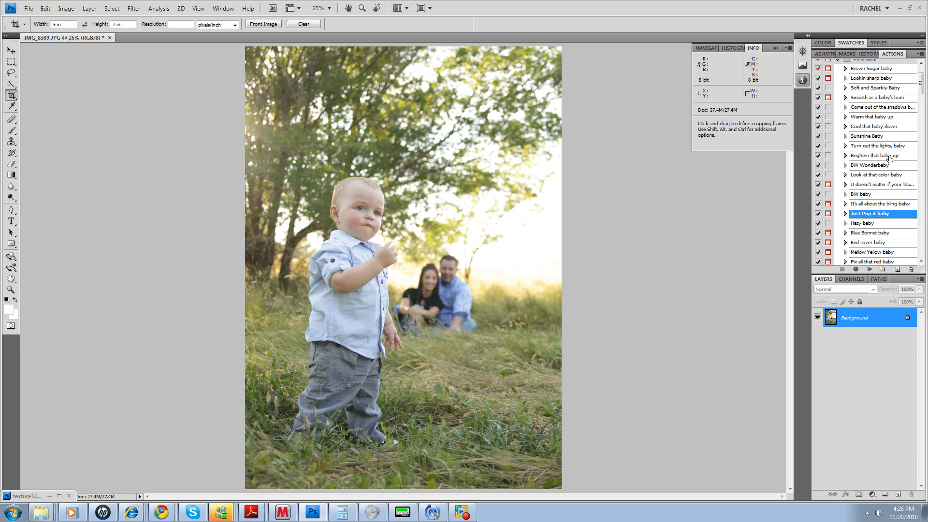
# Run the Warm that baby up action twice on the photo.
pyautogui.click(886, 118)
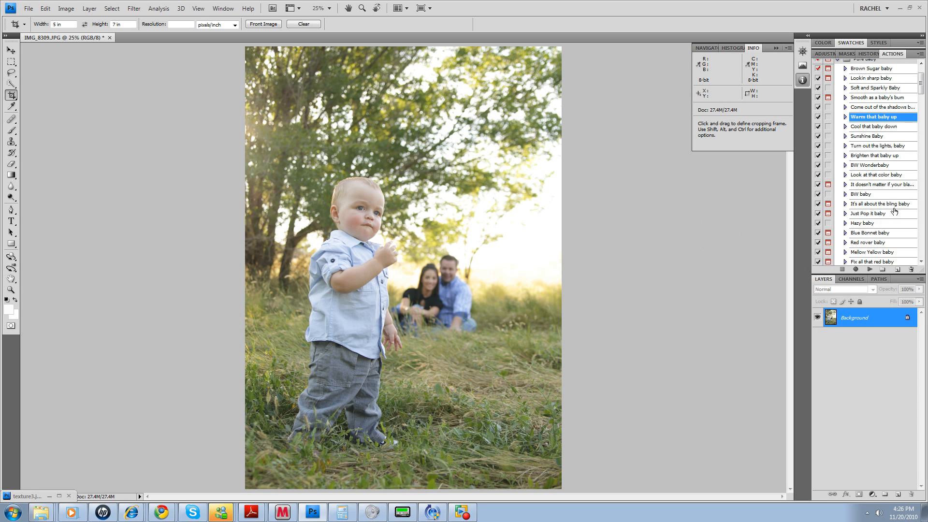
pyautogui.click(871, 270)
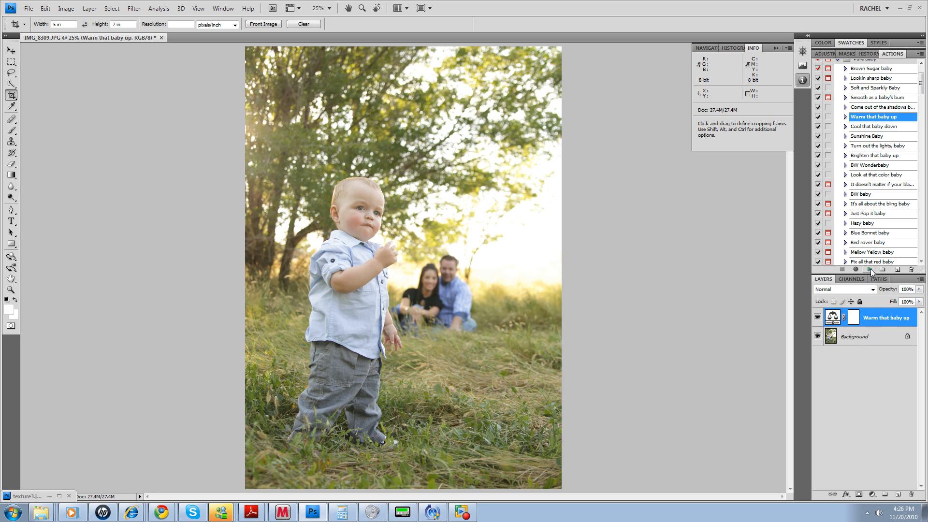
pyautogui.click(870, 270)
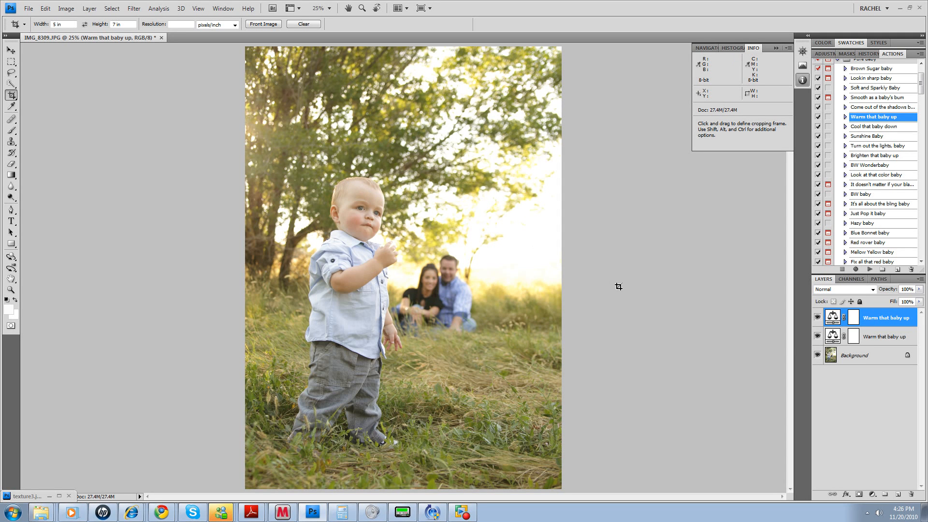
# Run the Green-Eyed Monster action from Pure Baby set 2 and set its resulting layer's opacity to 71%.
pyautogui.click(921, 263)
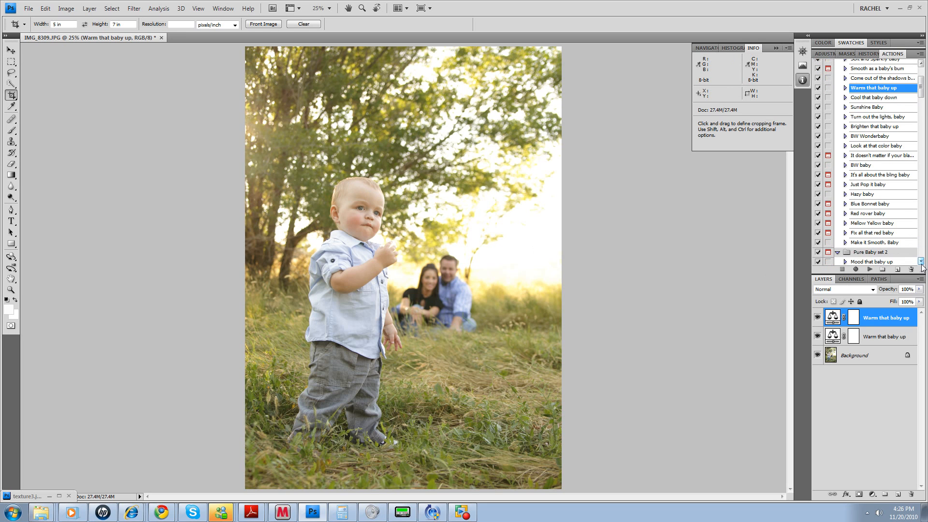
pyautogui.moveTo(922, 264); pyautogui.dragTo(922, 264)
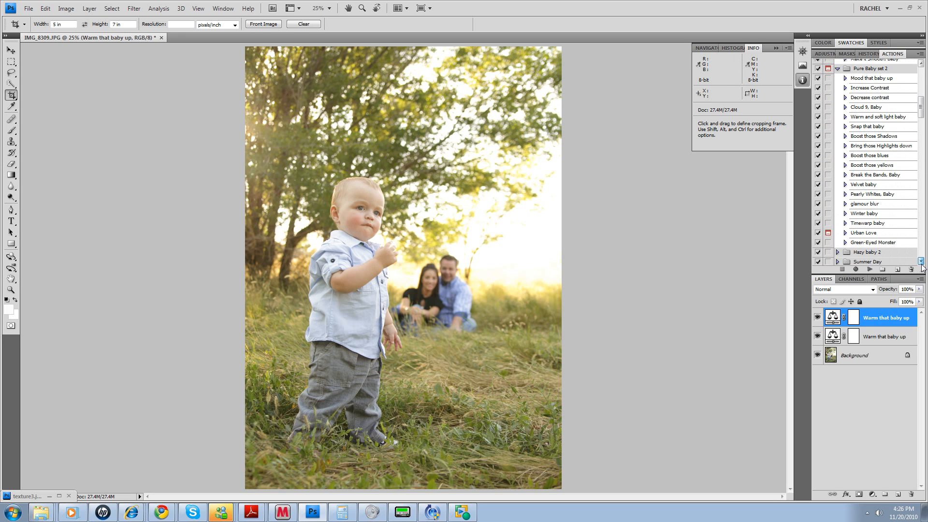
pyautogui.click(863, 243)
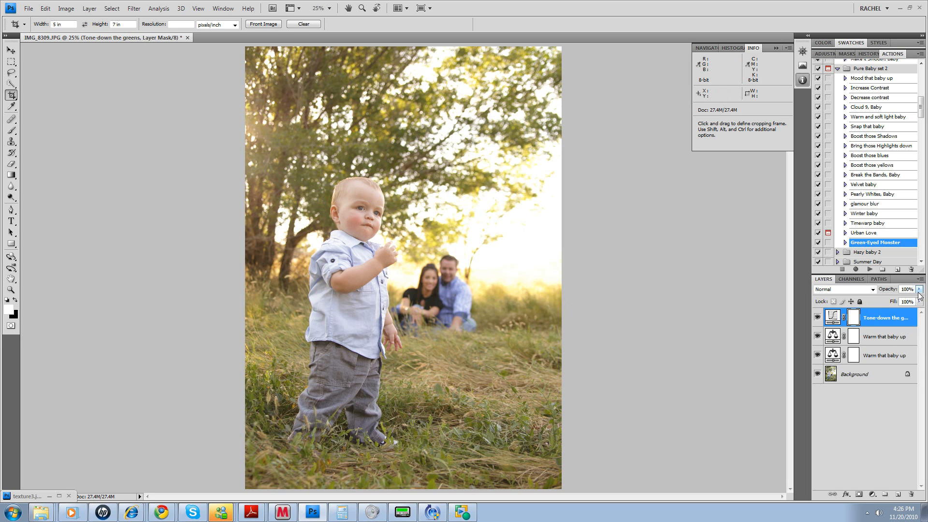
pyautogui.click(919, 289)
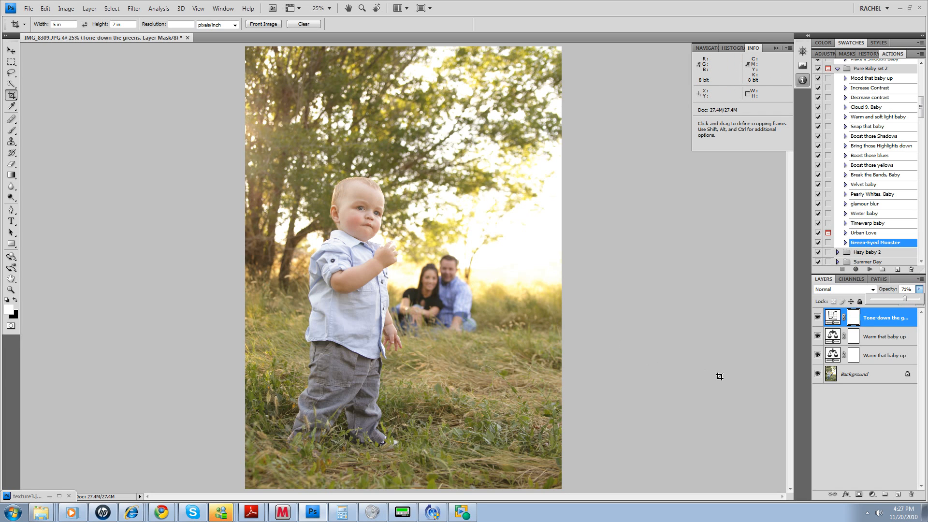
# Group the three adjustment layers above the Background and toggle the group's visibility to compare before and after.
pyautogui.hotkey('ctrl', '-')
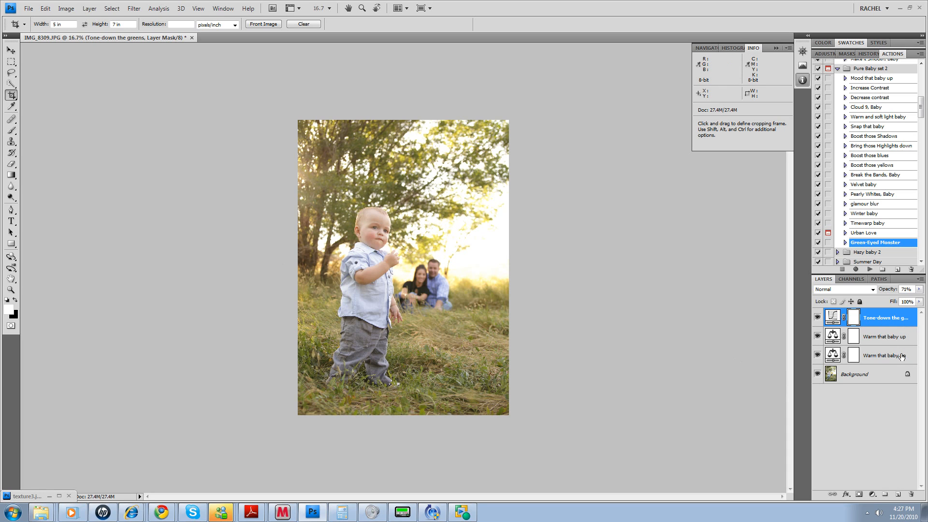
pyautogui.keyDown('shift'); pyautogui.click(889, 337); pyautogui.keyUp('shift')
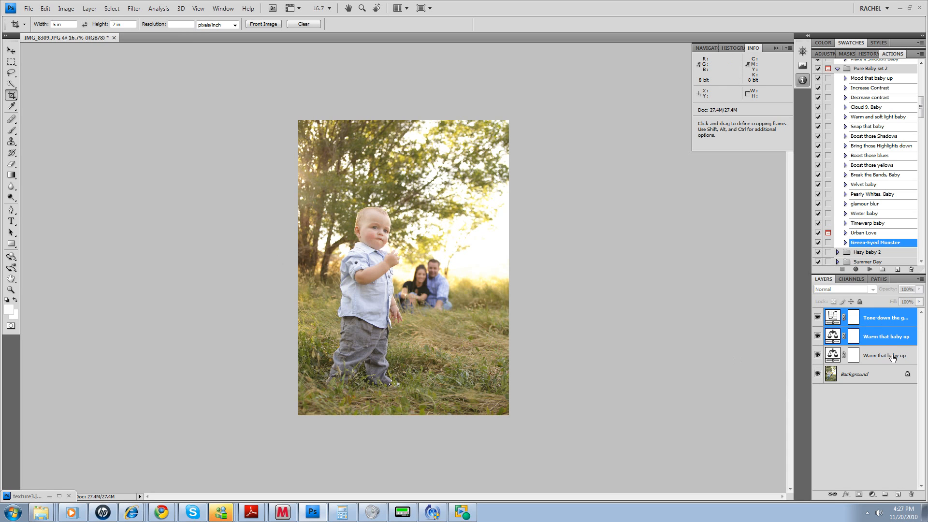
pyautogui.keyDown('shift'); pyautogui.click(892, 358); pyautogui.keyUp('shift')
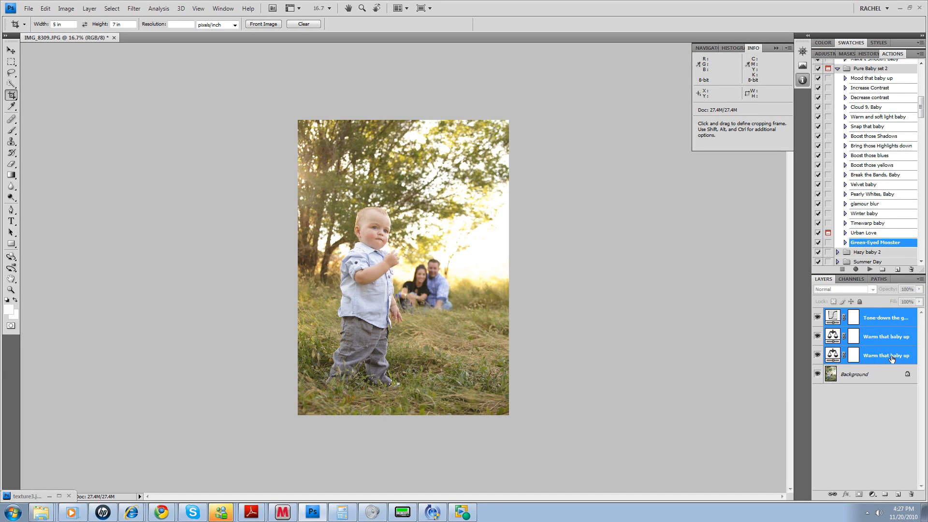
pyautogui.hotkey('ctrl', 'g')
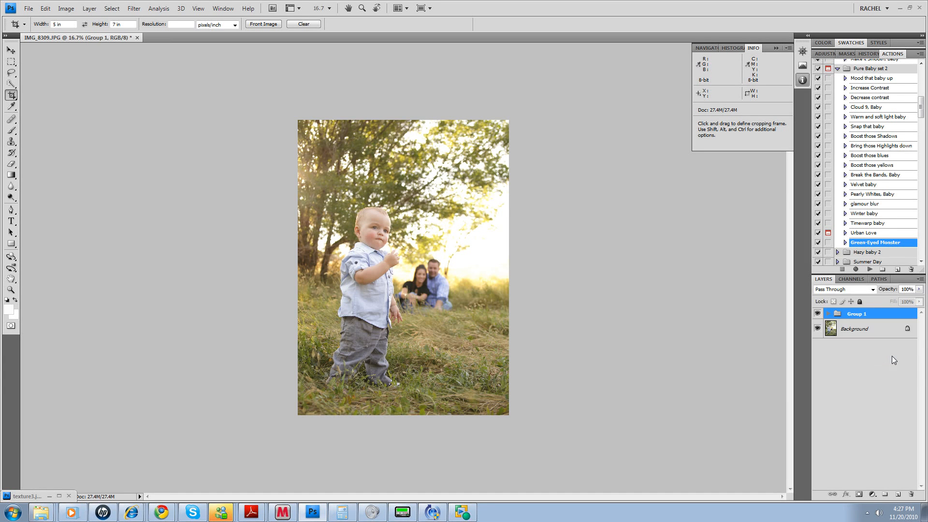
pyautogui.click(817, 313)
pyautogui.click(817, 313)
# Run the Turn out the lights, baby action and the Sunshine Baby action.
pyautogui.scroll(3, 921, 103)
pyautogui.scroll(3, 922, 104)
pyautogui.click(876, 128)
pyautogui.click(869, 269)
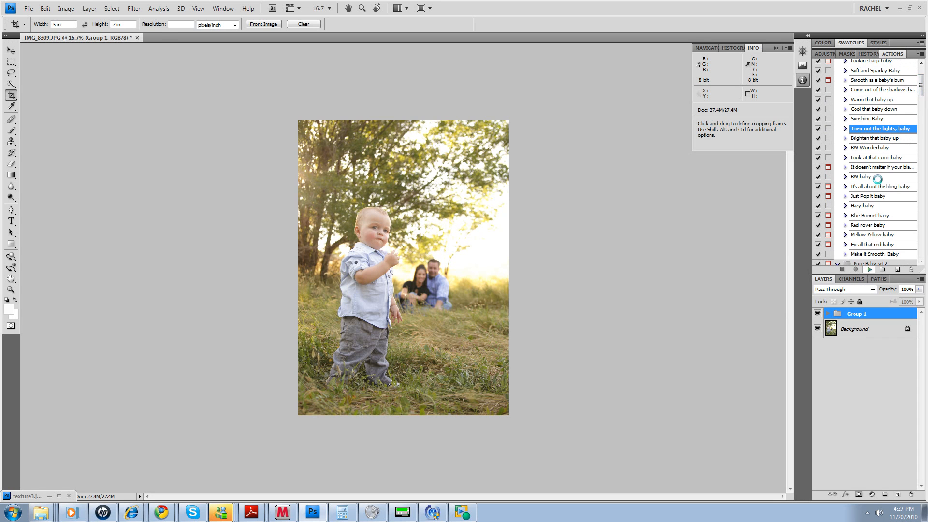
pyautogui.click(865, 119)
pyautogui.click(869, 269)
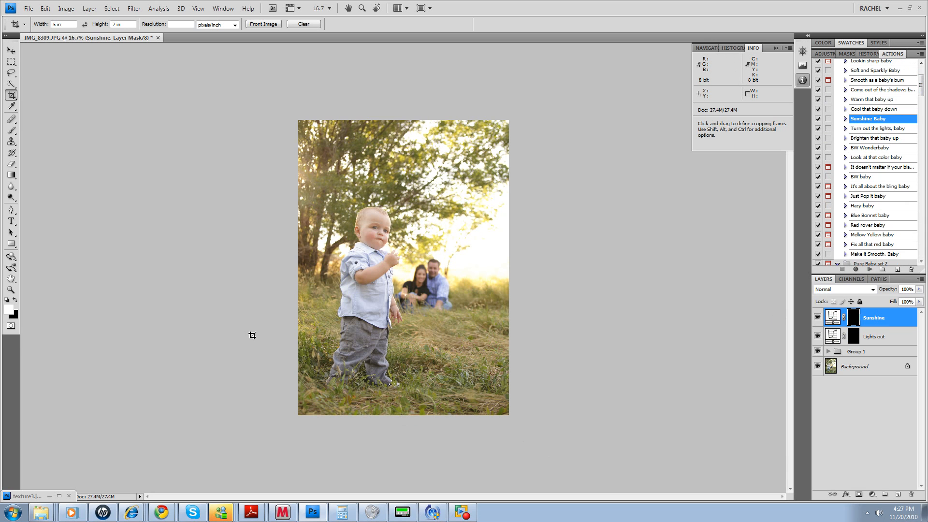
# Paint white on the Sunshine layer mask around the boy with a 600 px brush at 22% opacity, undoing the last stroke.
pyautogui.press('b')
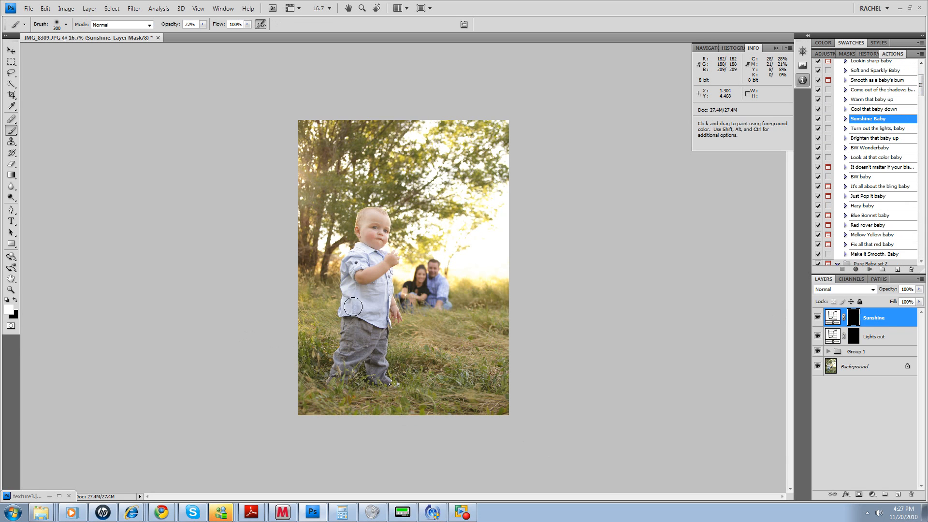
pyautogui.press(']')
pyautogui.press(']')
pyautogui.press(']')
pyautogui.moveTo(303, 174)
pyautogui.mouseDown()
pyautogui.moveTo(363, 210)
pyautogui.moveTo(302, 210)
pyautogui.moveTo(328, 227)
pyautogui.moveTo(334, 304)
pyautogui.mouseUp()
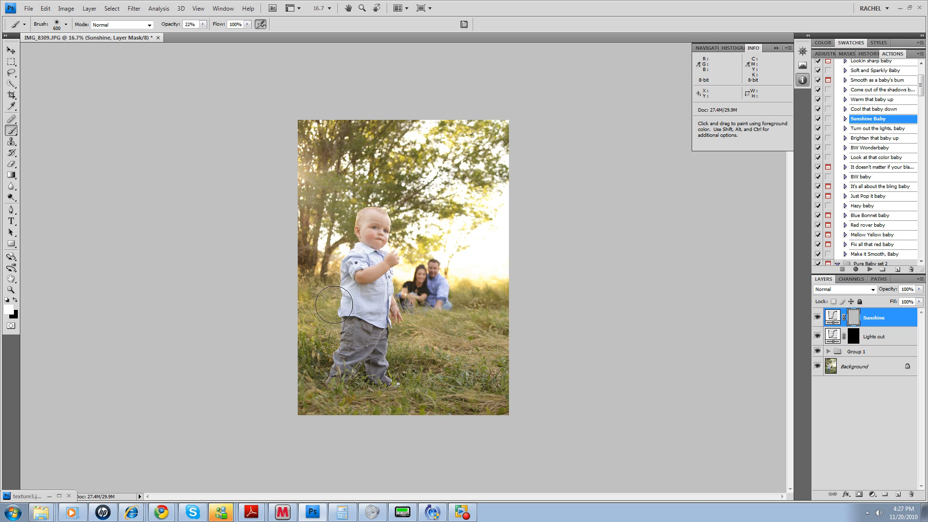
pyautogui.hotkey('ctrl', 'z')
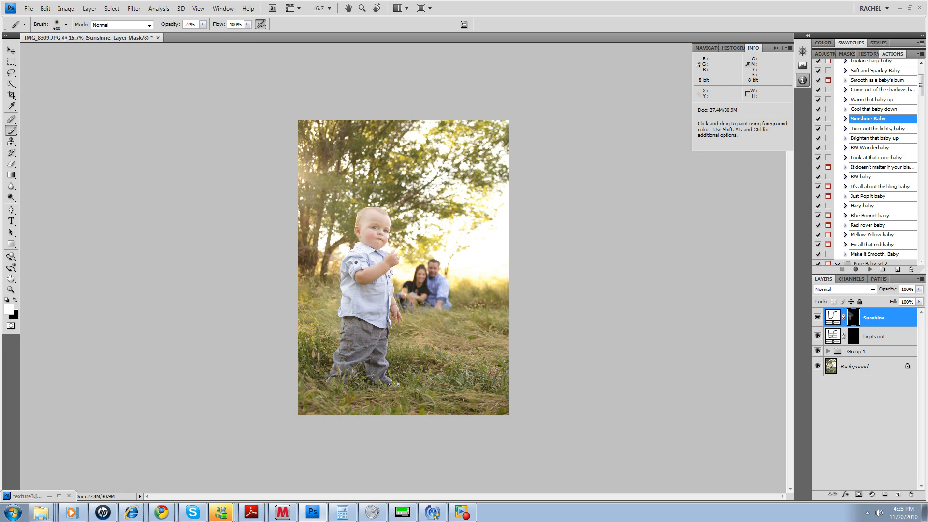
# Set the Sunshine layer's opacity to 45% and brush its brightening over the couple in the background.
pyautogui.moveTo(919, 289); pyautogui.dragTo(894, 302)
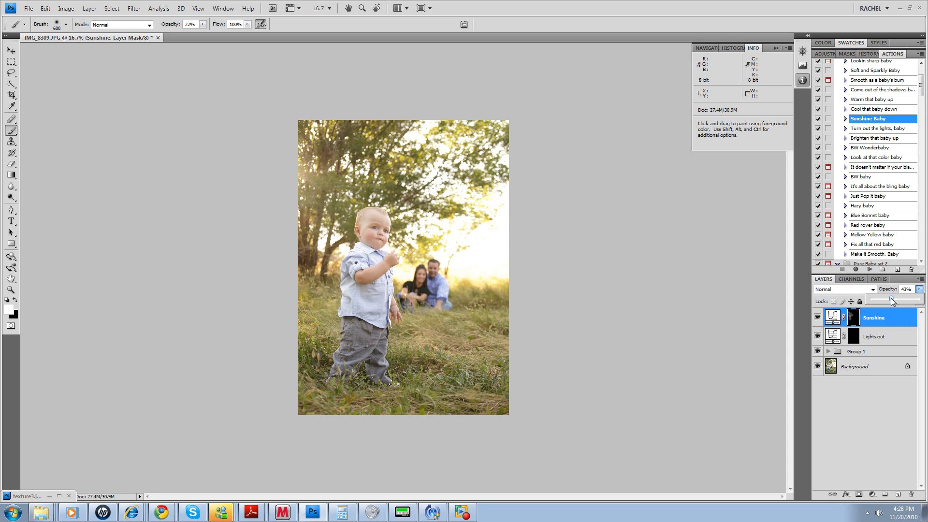
pyautogui.moveTo(894, 301); pyautogui.dragTo(895, 301)
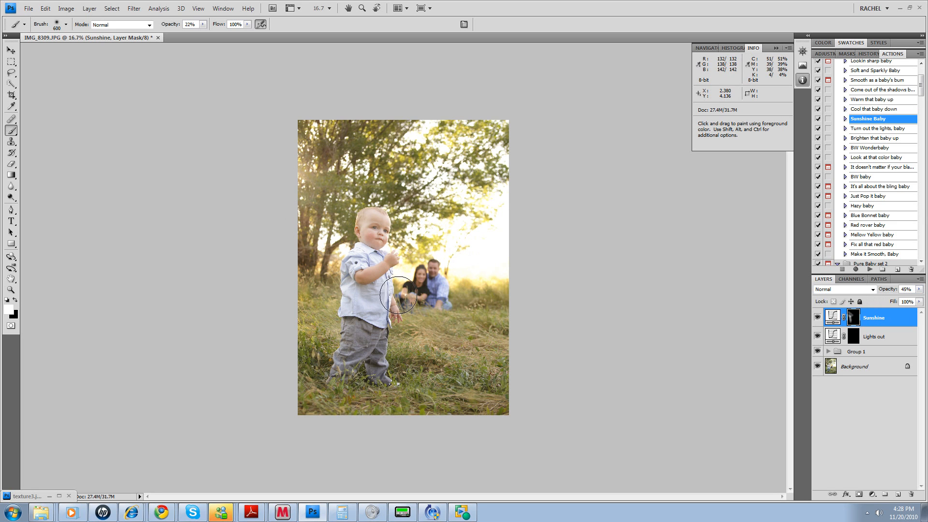
pyautogui.moveTo(430, 283)
pyautogui.mouseDown()
pyautogui.moveTo(405, 290)
pyautogui.moveTo(424, 279)
pyautogui.moveTo(442, 295)
pyautogui.moveTo(435, 280)
pyautogui.mouseUp()
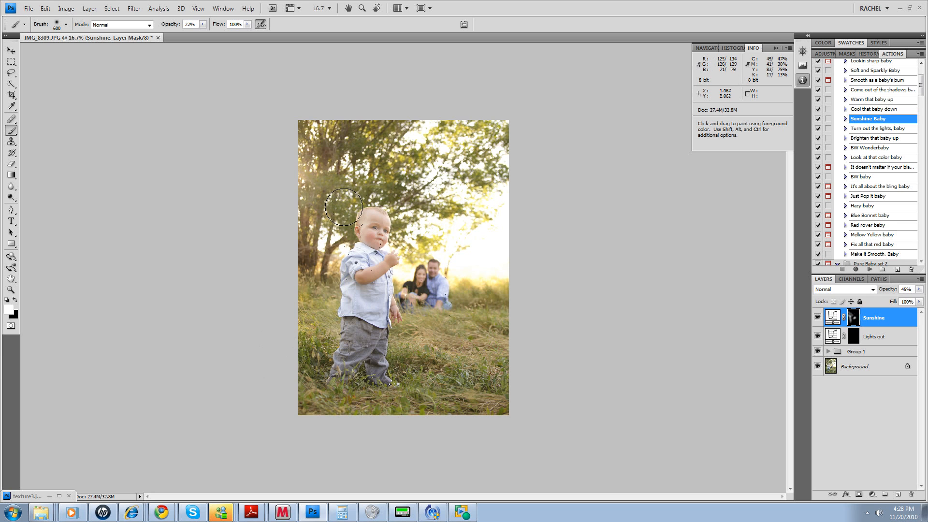
pyautogui.rightClick(410, 147)
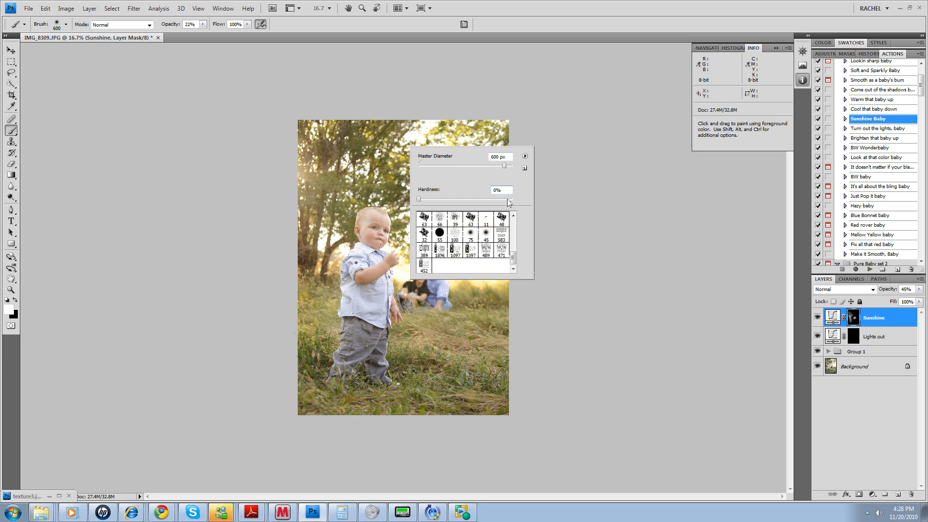
pyautogui.click(667, 232)
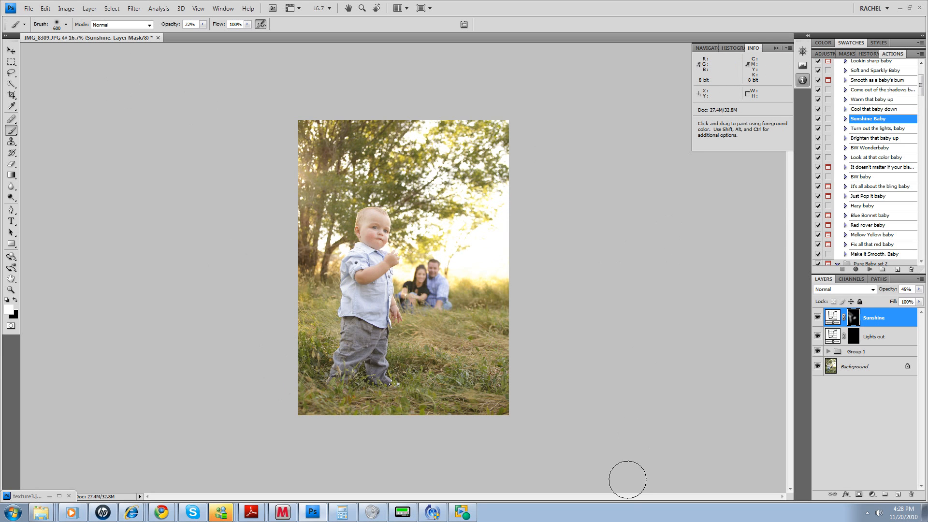
# Paint white on the Lights out layer mask around the photo's edges with an 1100 px brush to darken them.
pyautogui.click(853, 340)
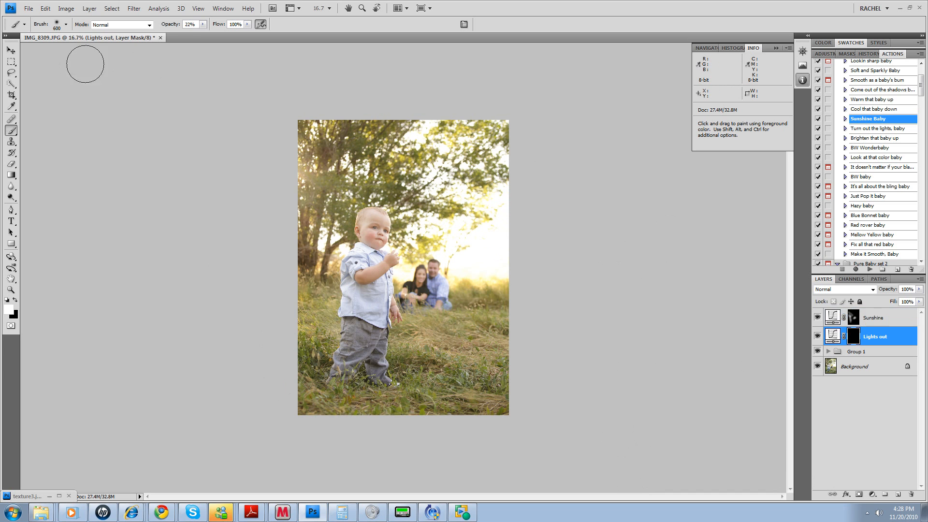
pyautogui.press(']')
pyautogui.press(']')
pyautogui.press(']')
pyautogui.press(']')
pyautogui.press(']')
pyautogui.moveTo(391, 121)
pyautogui.mouseDown()
pyautogui.moveTo(493, 166)
pyautogui.moveTo(518, 201)
pyautogui.moveTo(490, 307)
pyautogui.moveTo(420, 358)
pyautogui.moveTo(410, 348)
pyautogui.moveTo(466, 404)
pyautogui.moveTo(297, 289)
pyautogui.moveTo(303, 377)
pyautogui.moveTo(325, 425)
pyautogui.moveTo(481, 383)
pyautogui.moveTo(488, 303)
pyautogui.moveTo(509, 363)
pyautogui.moveTo(357, 419)
pyautogui.mouseUp()
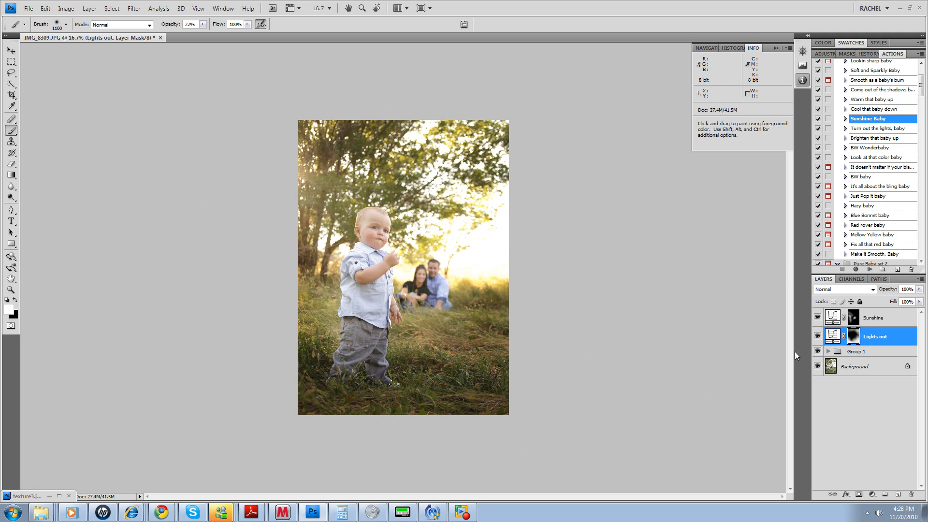
# Group the Sunshine and Lights out layers and toggle the new group's visibility to compare before and after.
pyautogui.keyDown('shift'); pyautogui.click(889, 319); pyautogui.keyUp('shift')
pyautogui.hotkey('ctrl', 'g')
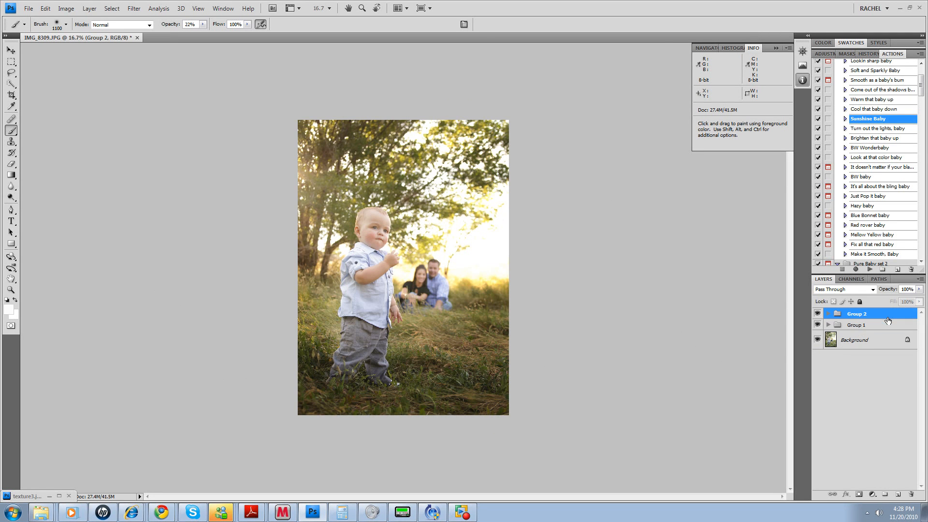
pyautogui.click(817, 313)
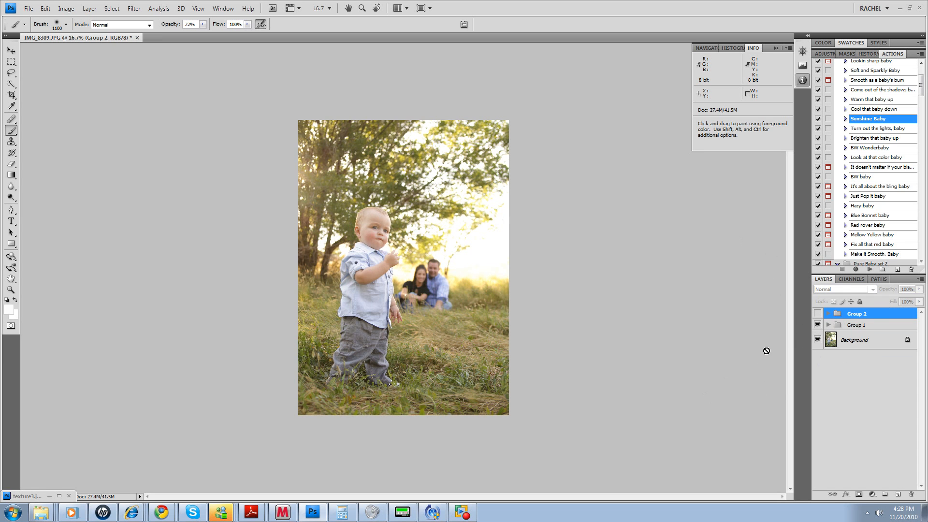
pyautogui.click(817, 316)
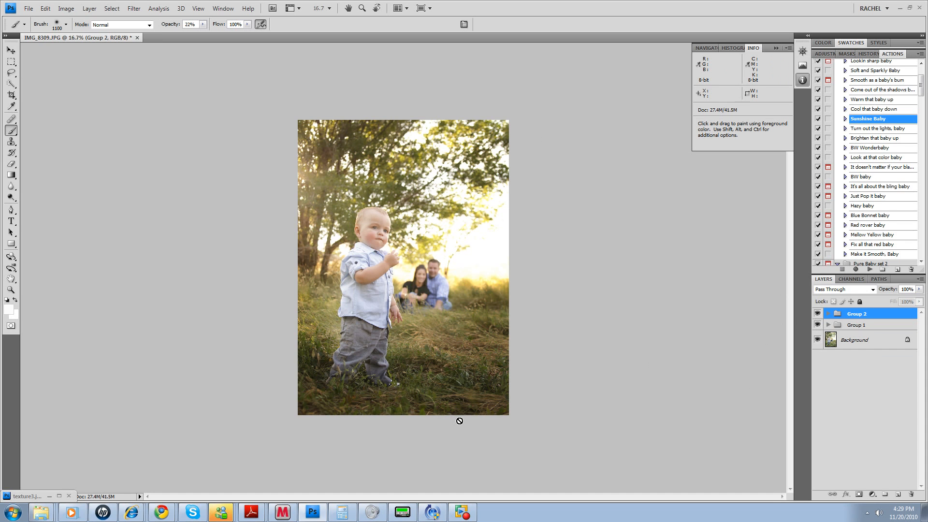
# Flatten the image and run the Just Pop it baby action, dismissing its message.
pyautogui.rightClick(853, 340)
pyautogui.click(858, 424)
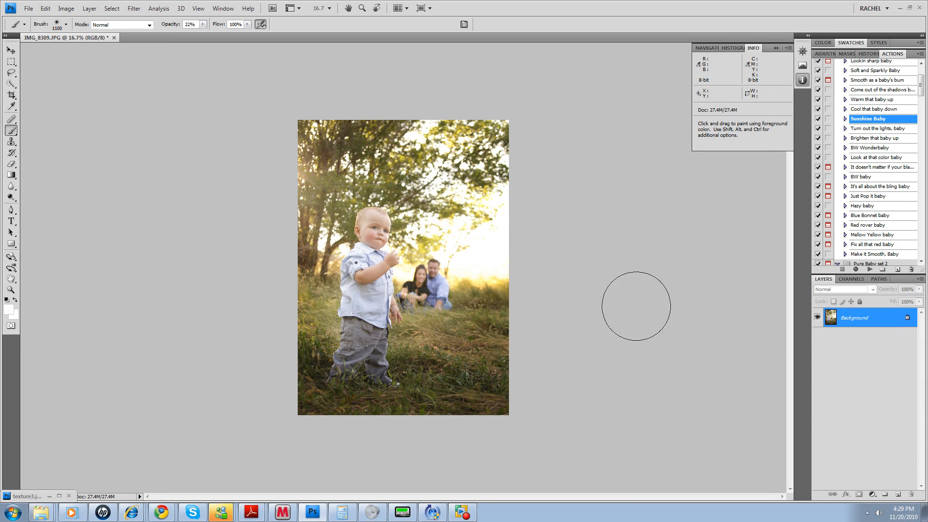
pyautogui.click(870, 197)
pyautogui.click(870, 270)
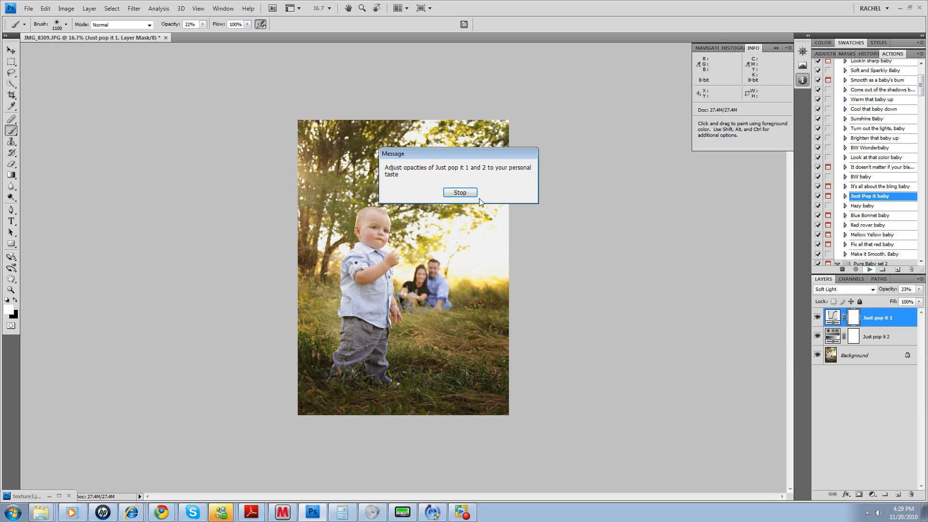
pyautogui.press('Return')
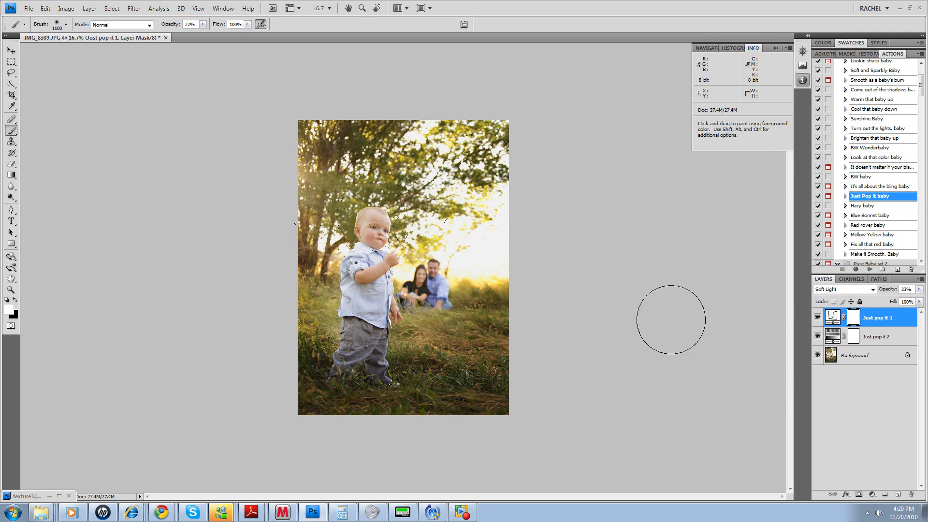
# Group the Just pop it 1 and Just pop it 2 layers and add a white layer mask to the group.
pyautogui.keyDown('ctrl'); pyautogui.click(884, 342); pyautogui.keyUp('ctrl')
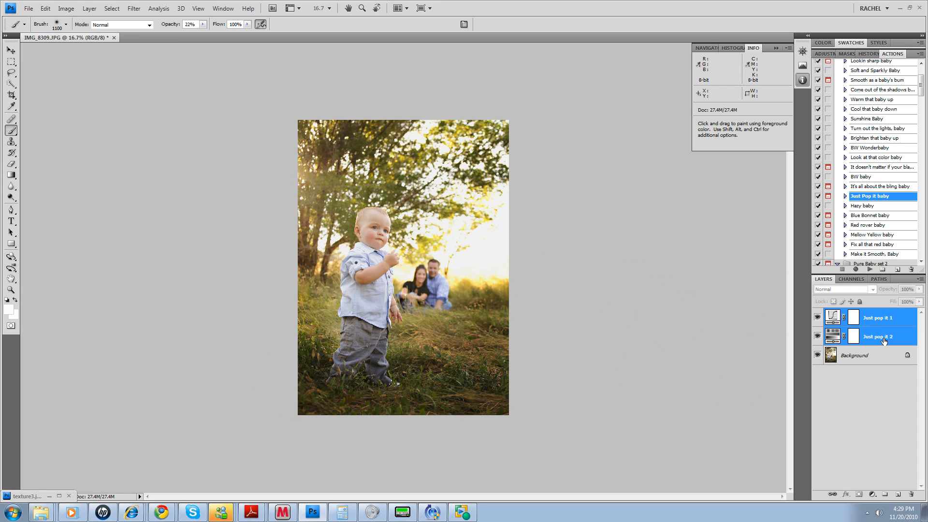
pyautogui.hotkey('ctrl', 'g')
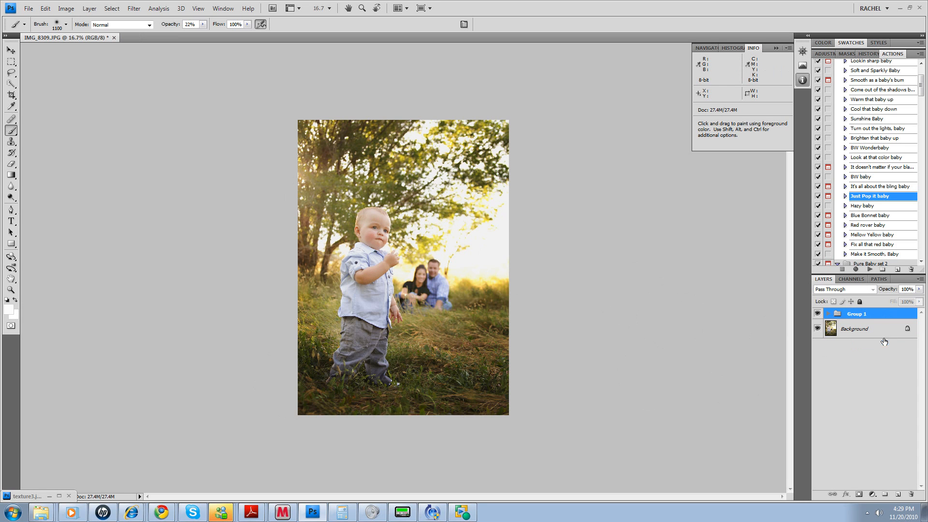
pyautogui.click(859, 494)
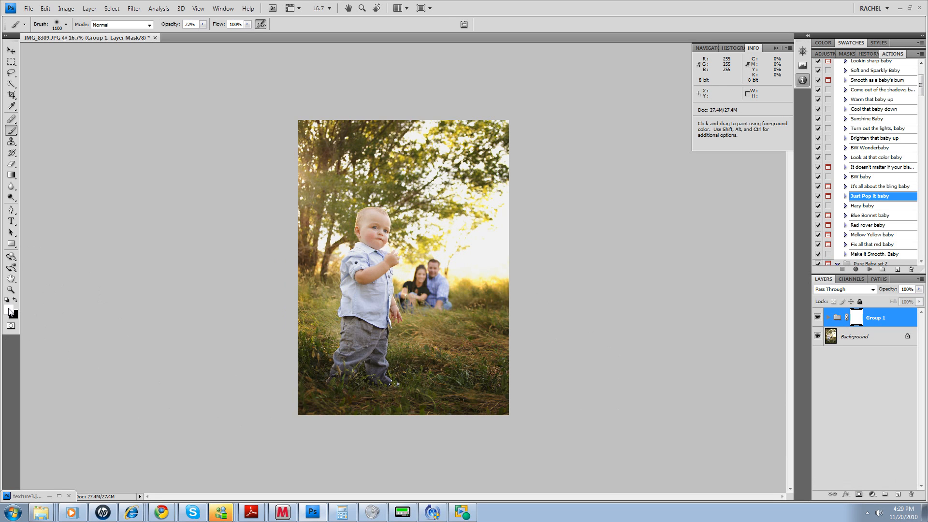
# Paint black on the group's mask over the boy's face and raised arm with the Brush at 22% opacity.
pyautogui.press('s')
pyautogui.press('x')
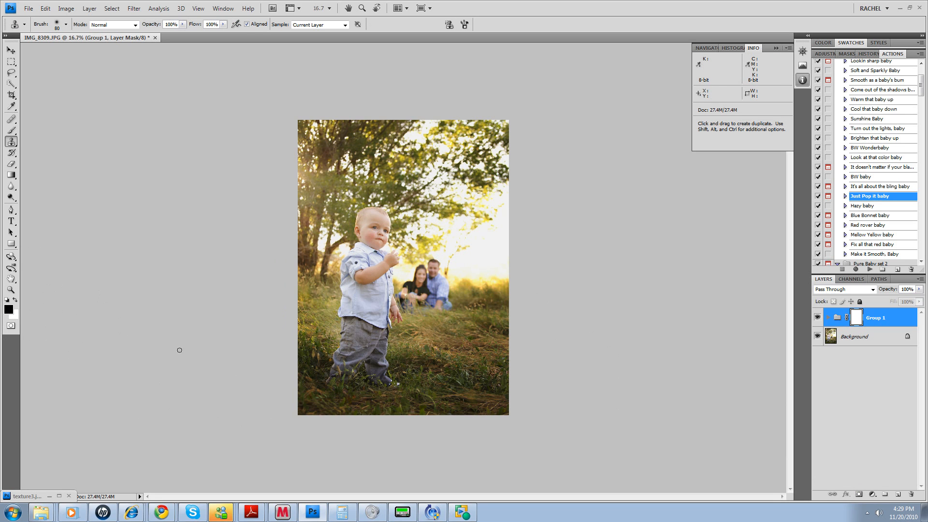
pyautogui.press('[')
pyautogui.press('[')
pyautogui.press('b')
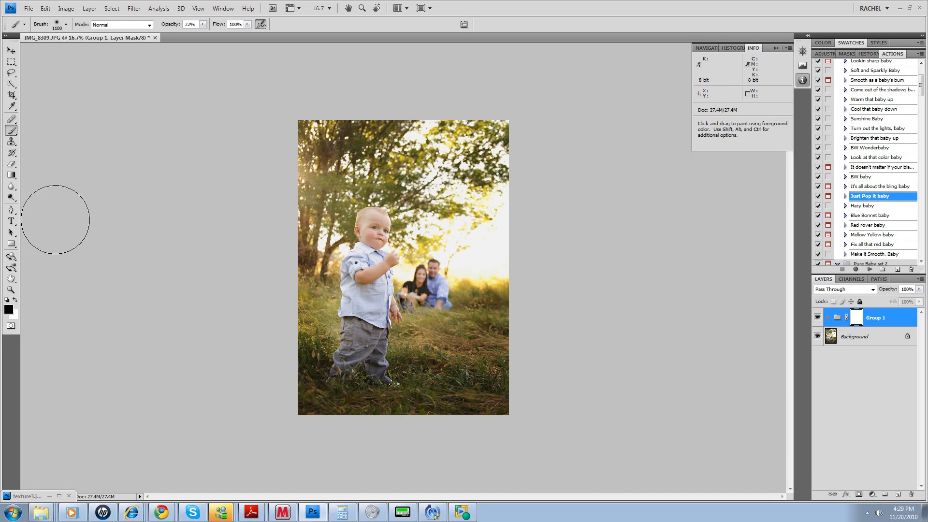
pyautogui.press('[')
pyautogui.press('[')
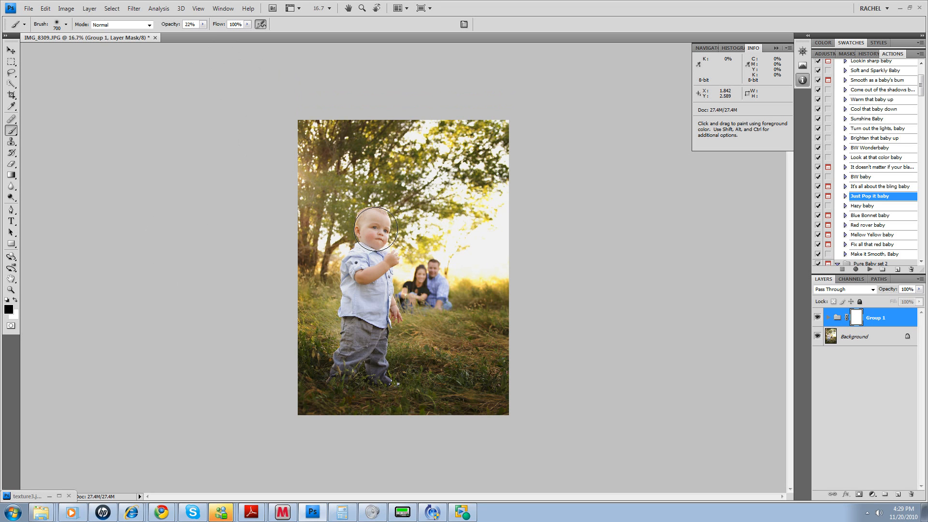
pyautogui.press('[')
pyautogui.press('[')
pyautogui.moveTo(376, 227)
pyautogui.mouseDown()
pyautogui.moveTo(376, 252)
pyautogui.moveTo(368, 249)
pyautogui.moveTo(390, 240)
pyautogui.moveTo(364, 247)
pyautogui.moveTo(379, 250)
pyautogui.moveTo(371, 285)
pyautogui.moveTo(390, 272)
pyautogui.mouseUp()
# Mask the pop effect off the boy's lowered hand with a 200 px brush and toggle the group's visibility to compare.
pyautogui.press('[')
pyautogui.press('[')
pyautogui.moveTo(392, 317); pyautogui.dragTo(398, 319)
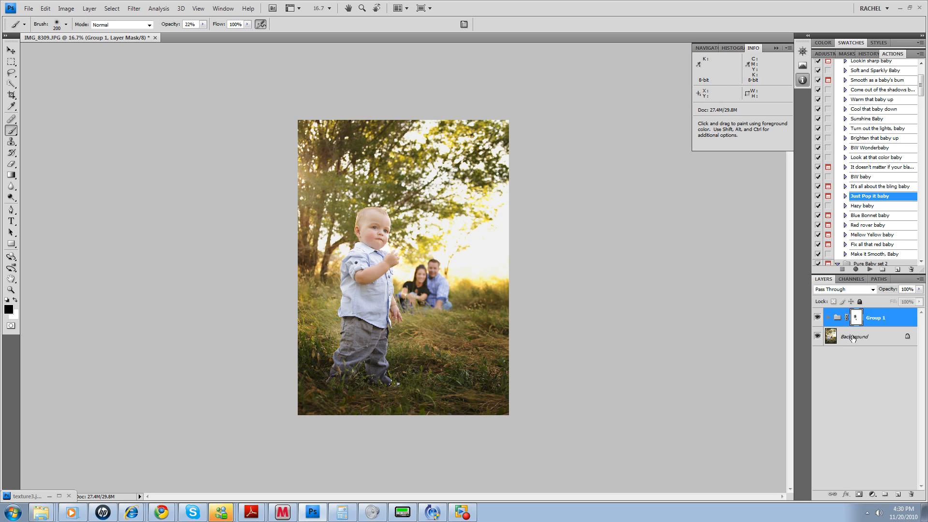
pyautogui.click(818, 318)
pyautogui.click(818, 318)
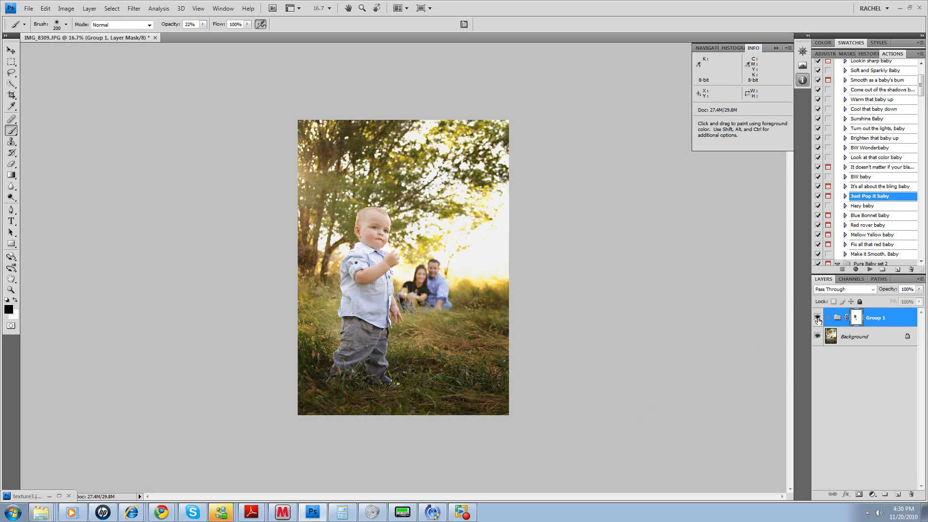